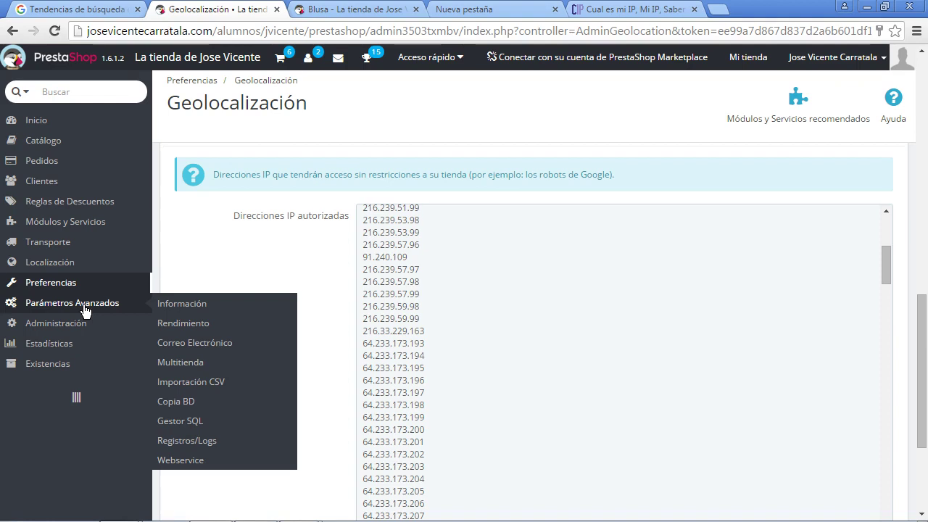
Open the Información page under Parámetros Avanzados and examine the server, database, store and e-mail configuration details
click(185, 305)
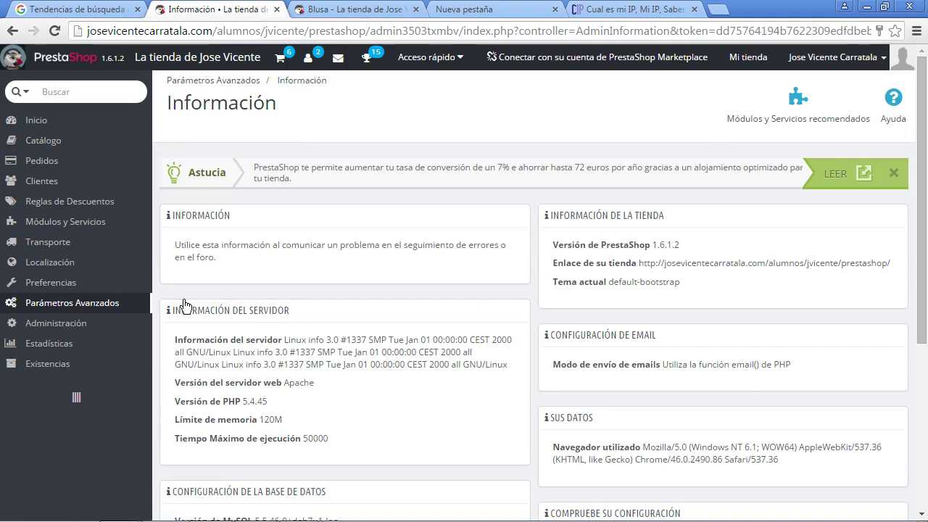
scroll(311, 311, down, 1)
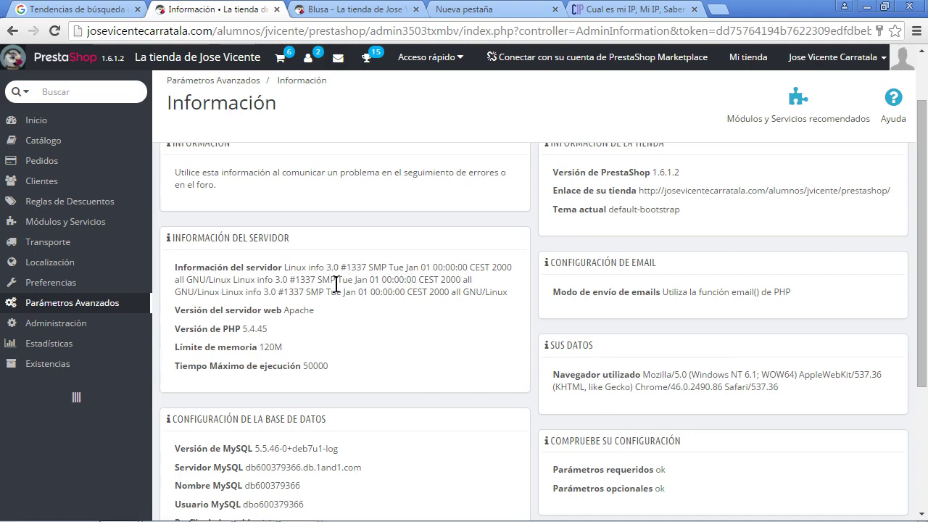
double_click(310, 310)
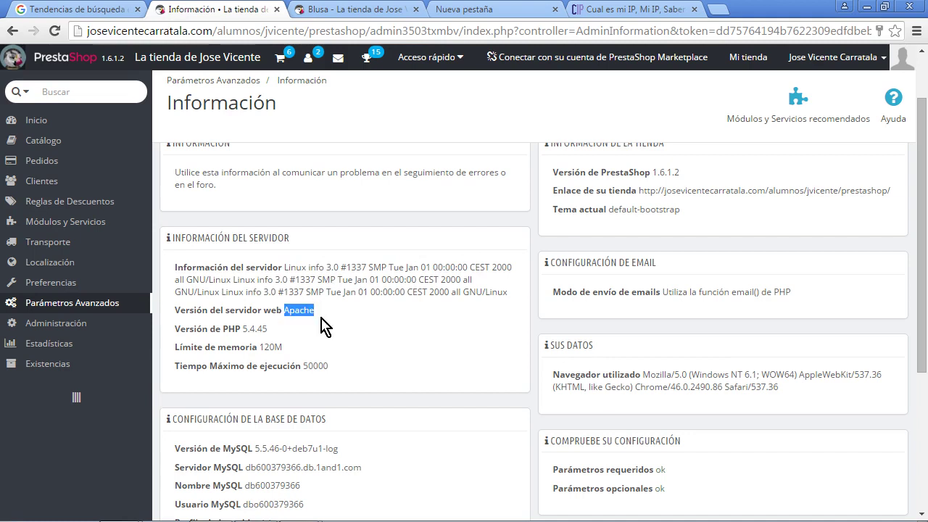
drag(243, 329, 274, 347)
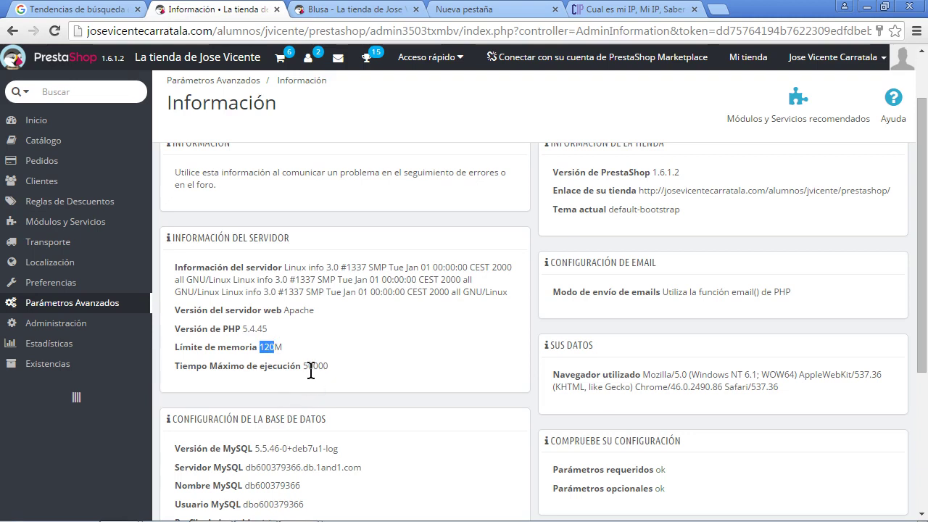
drag(303, 366, 328, 366)
click(332, 373)
scroll(308, 366, down, 1)
drag(292, 384, 259, 376)
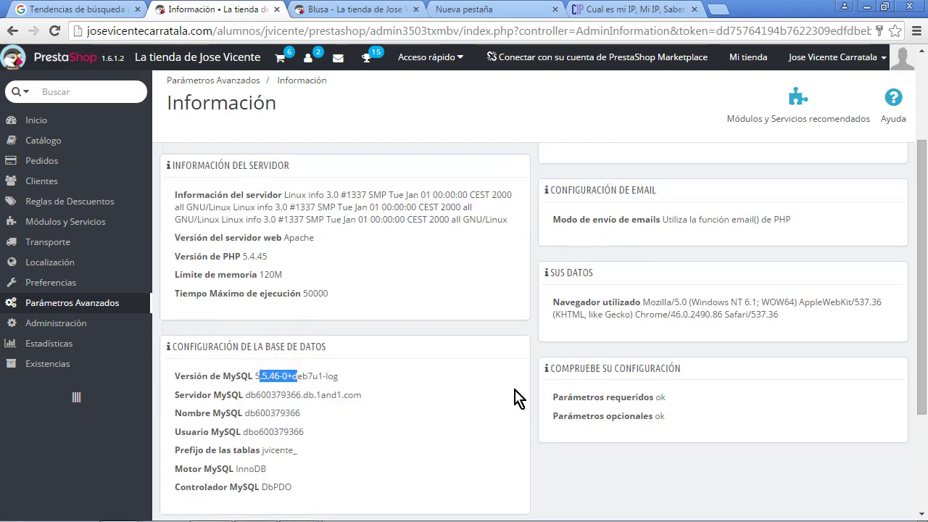
scroll(649, 419, up, 1)
scroll(649, 419, up, 1)
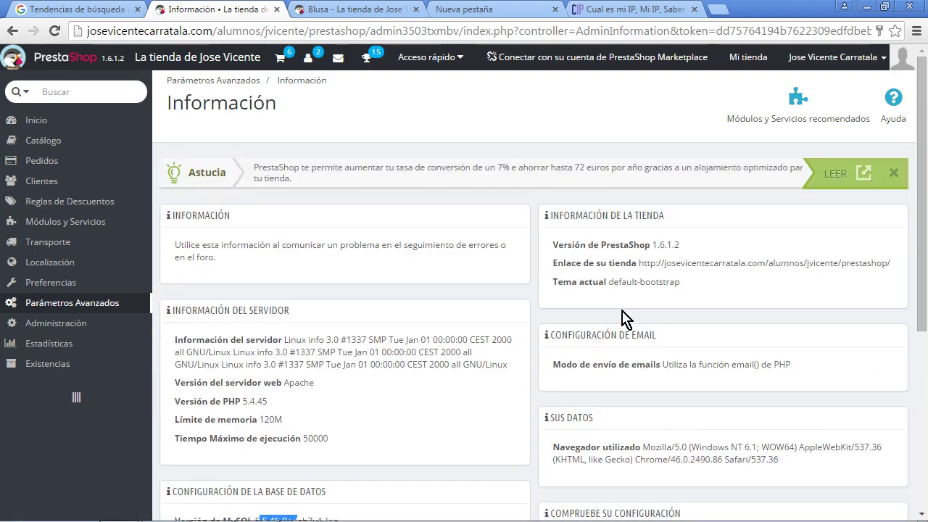
drag(636, 362, 793, 394)
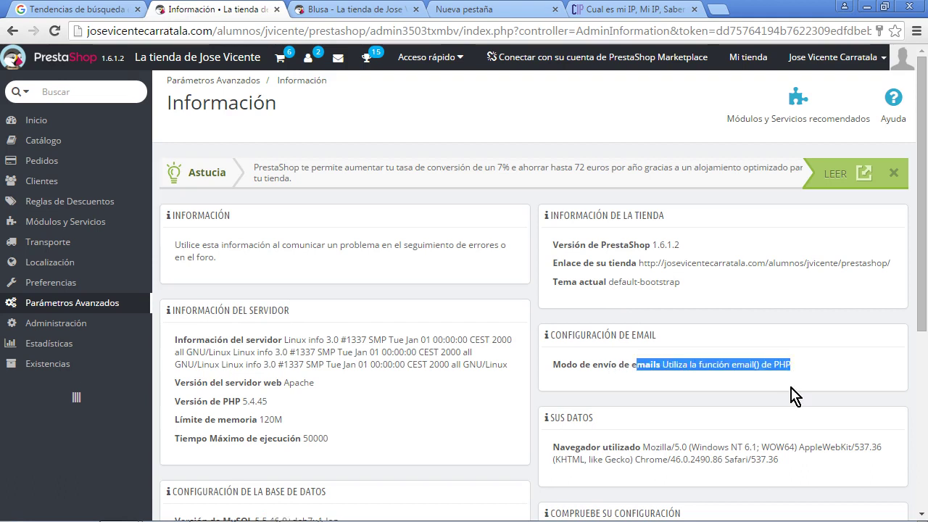
click(687, 450)
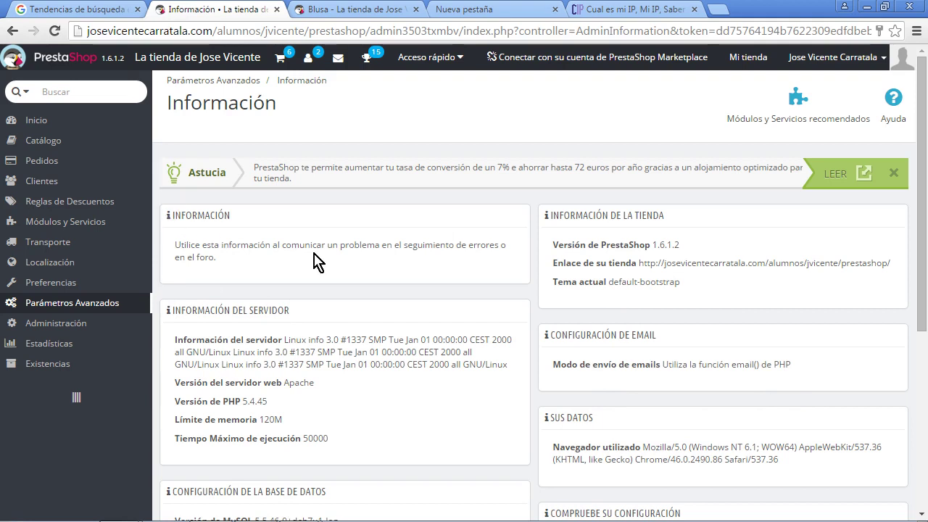
Open the Rendimiento page under Parámetros Avanzados and bring up the Smarty cache settings
mouse_move(121, 307)
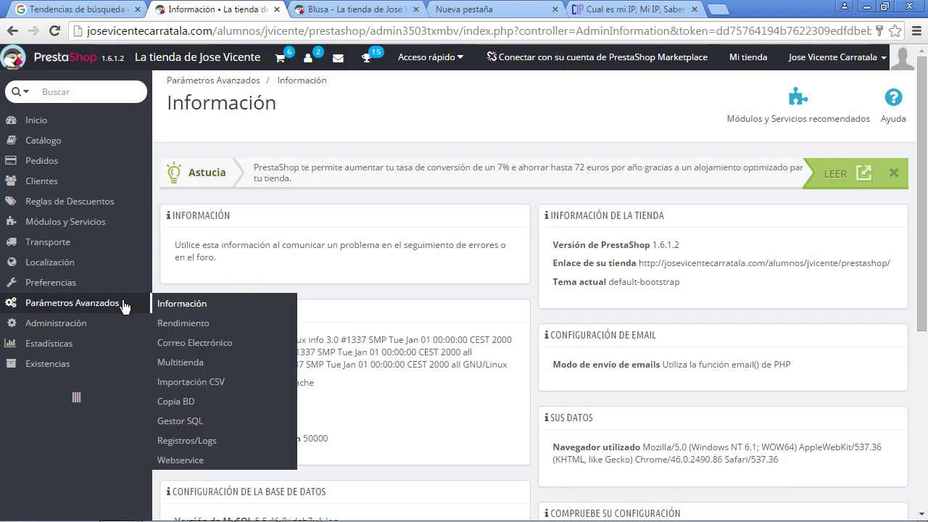
click(193, 326)
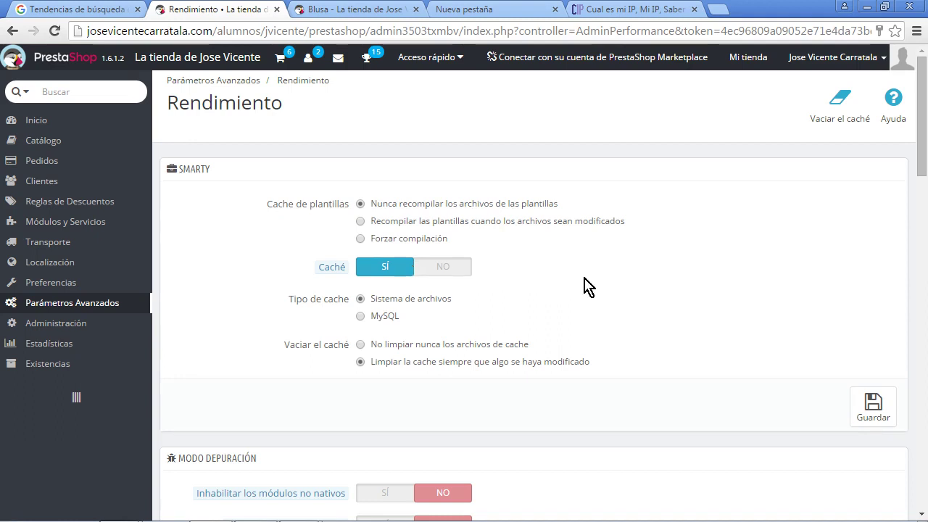
scroll(584, 286, down, 1)
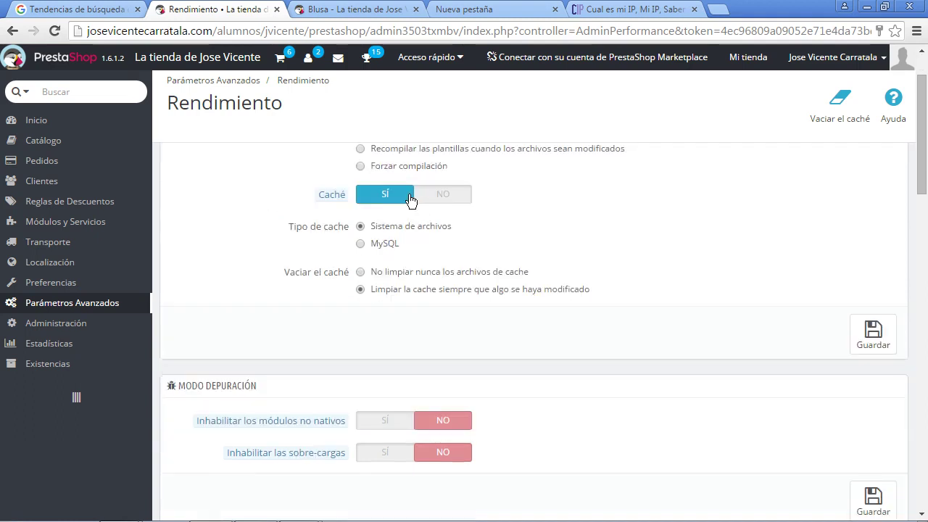
Switch the Smarty Caché option to No and back to Sí without saving
click(444, 201)
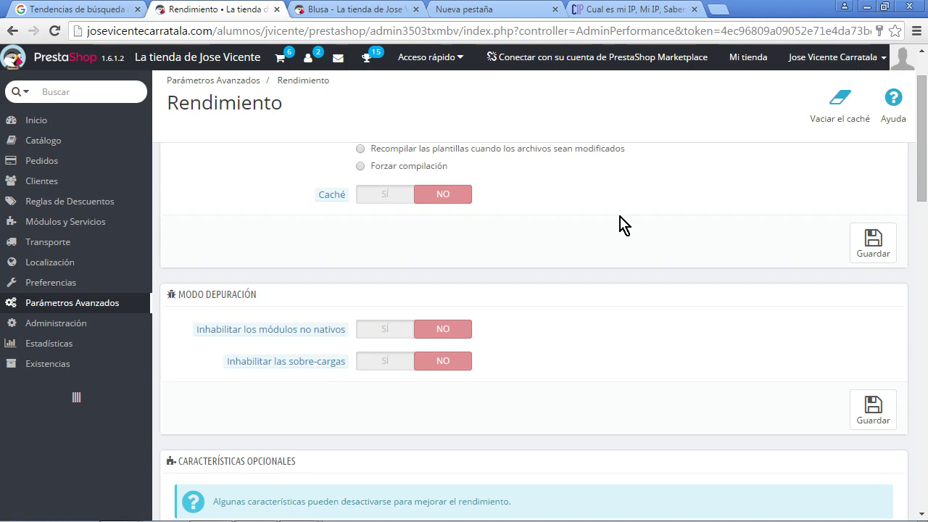
scroll(622, 224, up, 1)
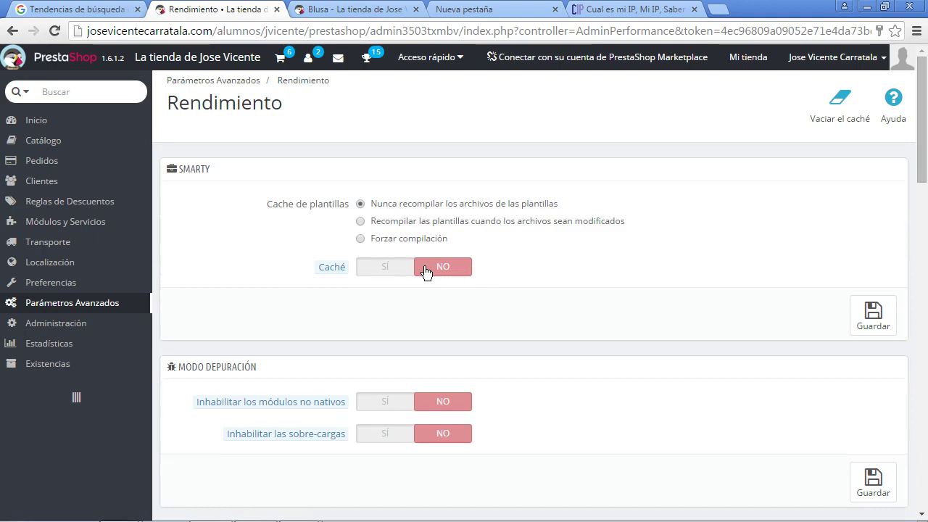
click(371, 266)
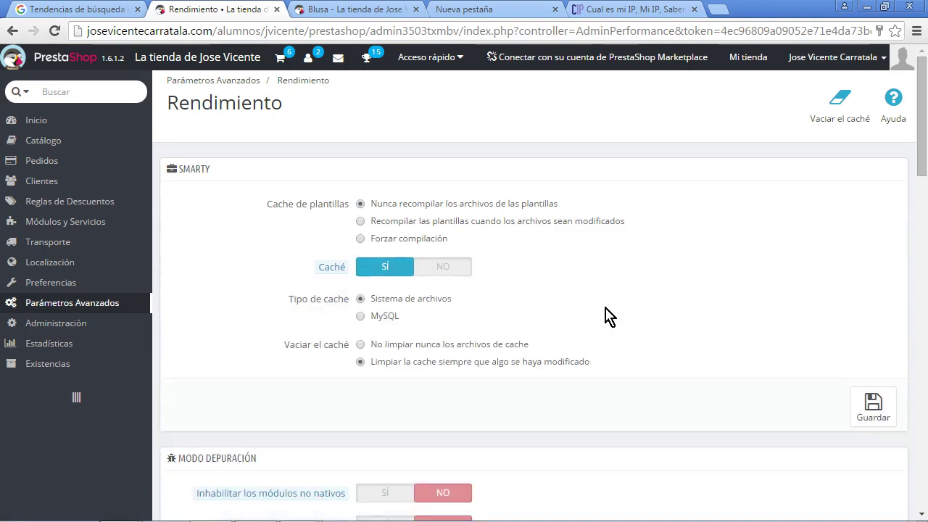
In Modo depuración, switch disabling of non-native modules to Sí and back to No without saving
scroll(604, 314, down, 1)
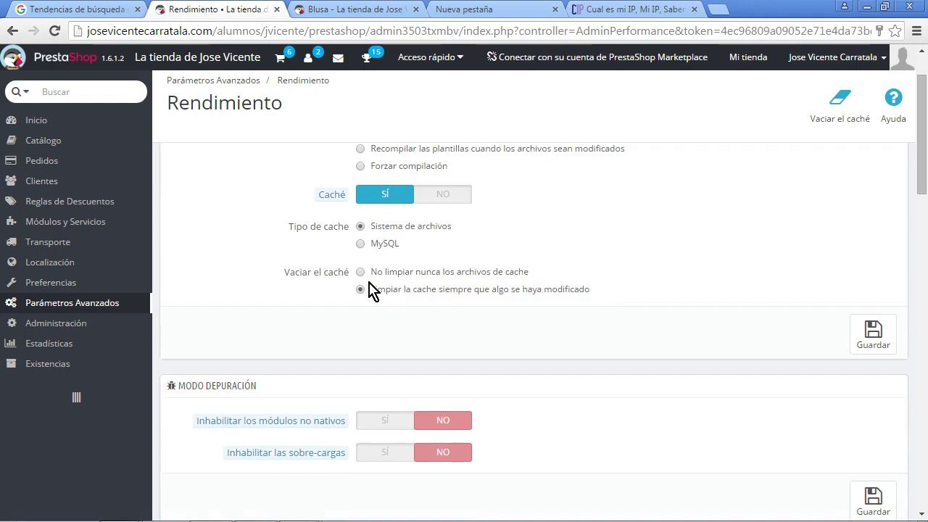
scroll(596, 291, down, 2)
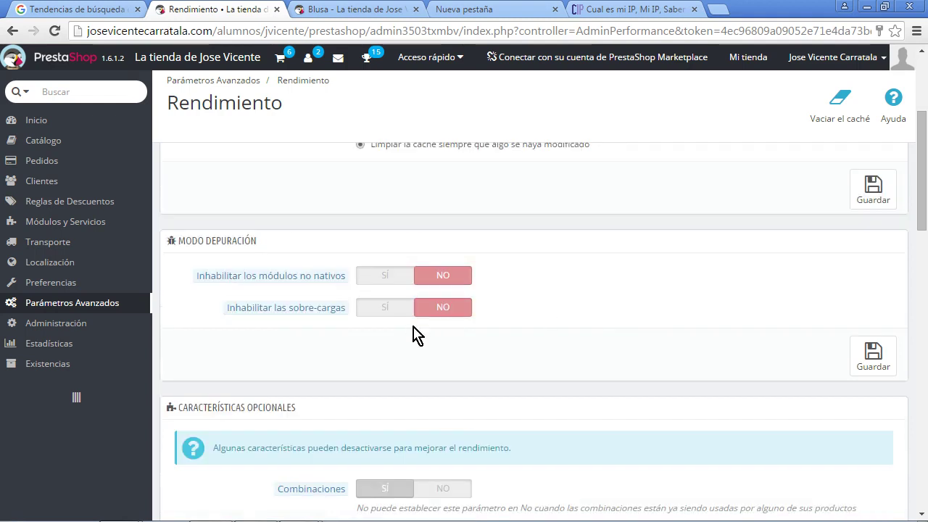
mouse_move(232, 283)
click(404, 282)
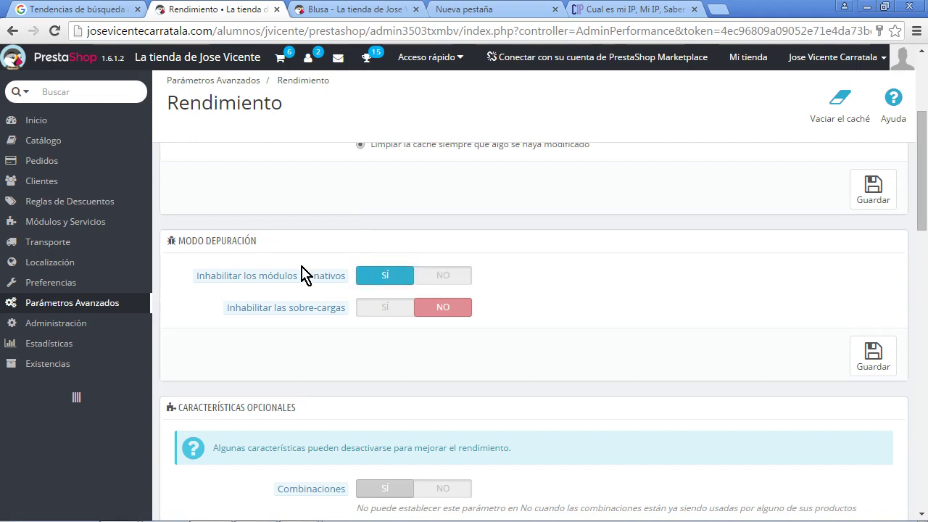
mouse_move(321, 286)
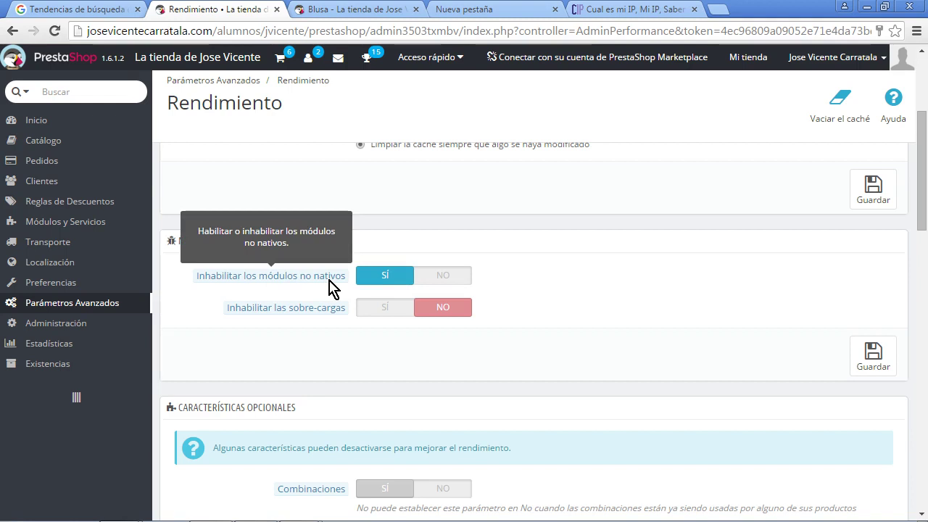
click(440, 282)
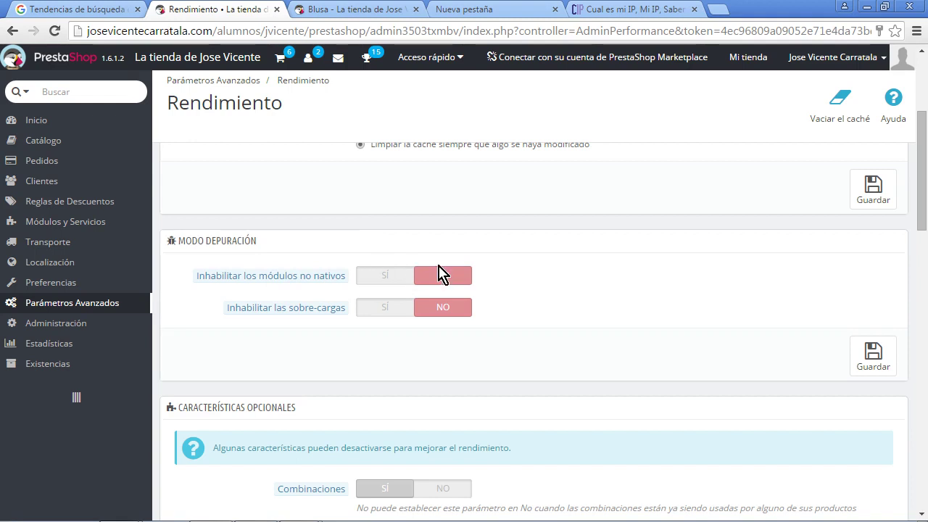
Examine the override debugging option, the optional features such as Combinaciones and Grupos de clientes, and the CCC settings
scroll(549, 269, down, 1)
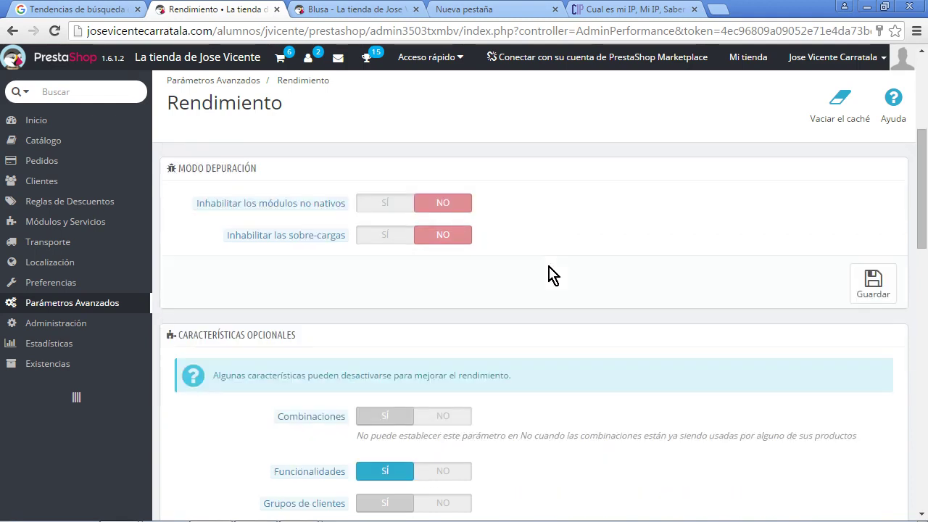
mouse_move(354, 242)
scroll(605, 254, down, 3)
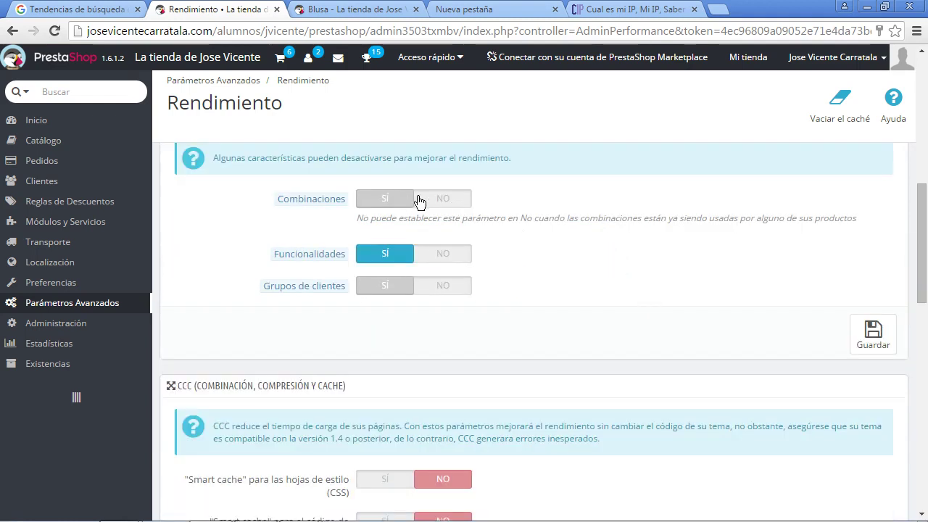
drag(627, 218, 829, 219)
click(538, 276)
mouse_move(335, 288)
scroll(592, 295, down, 3)
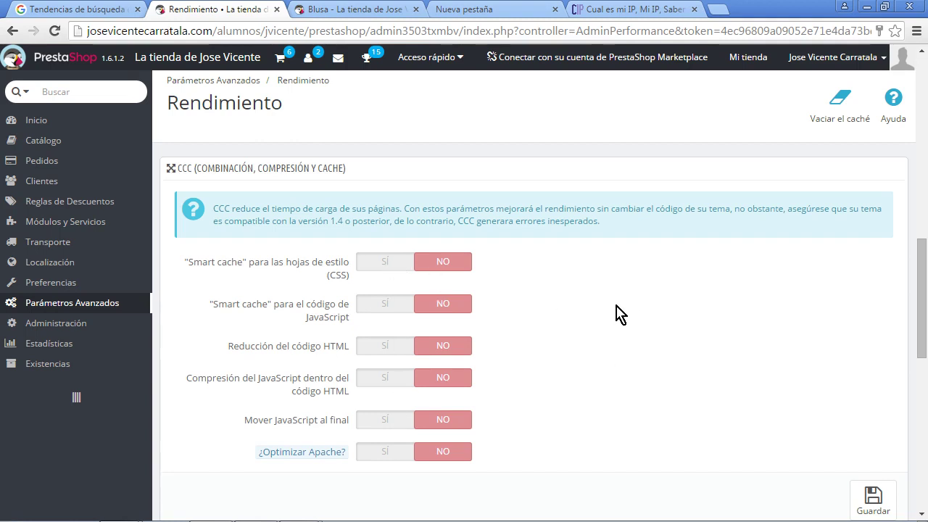
Open the source code of the storefront's Blusa product page and examine its stylesheet and script references
click(366, 9)
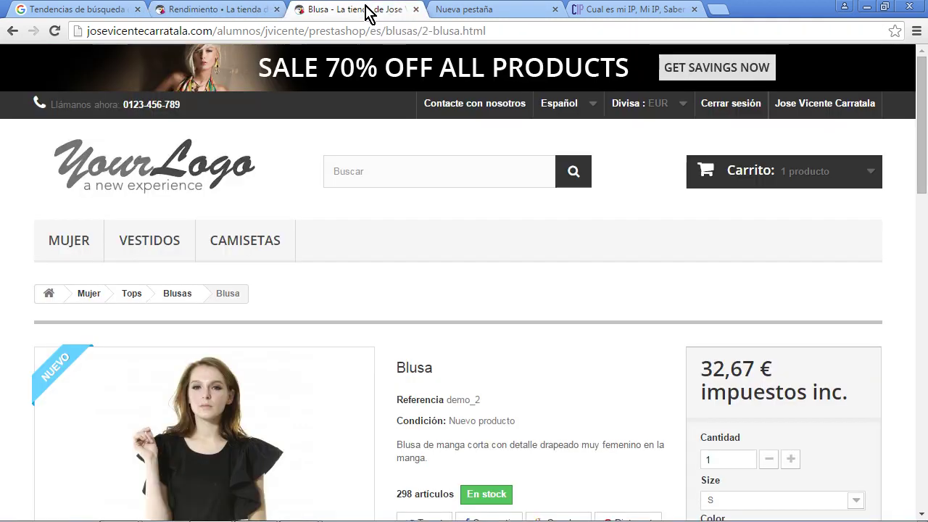
right_click(412, 203)
click(475, 325)
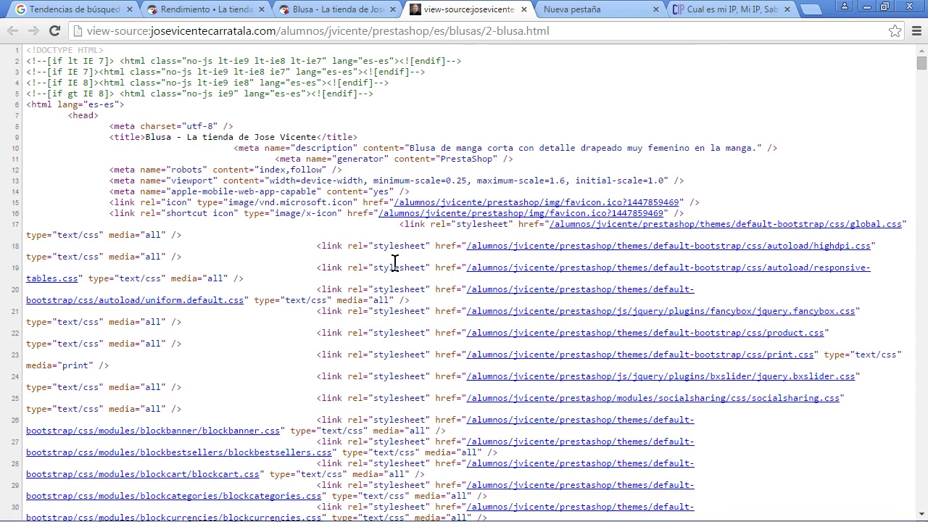
scroll(363, 266, down, 5)
scroll(362, 266, down, 5)
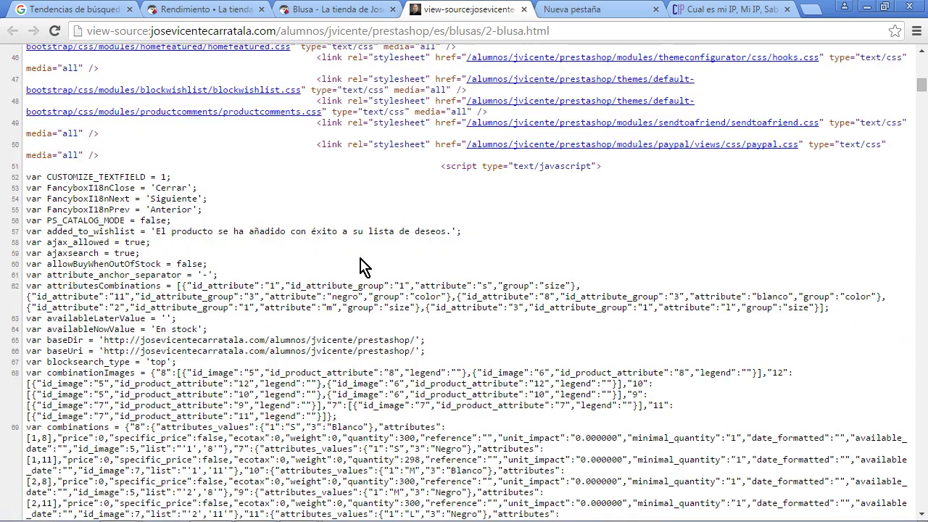
scroll(362, 266, down, 20)
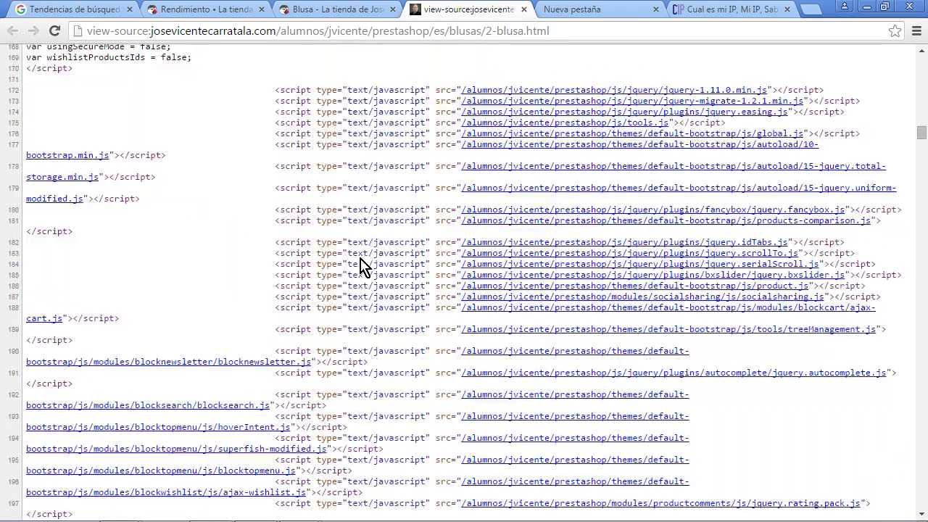
scroll(321, 238, down, 7)
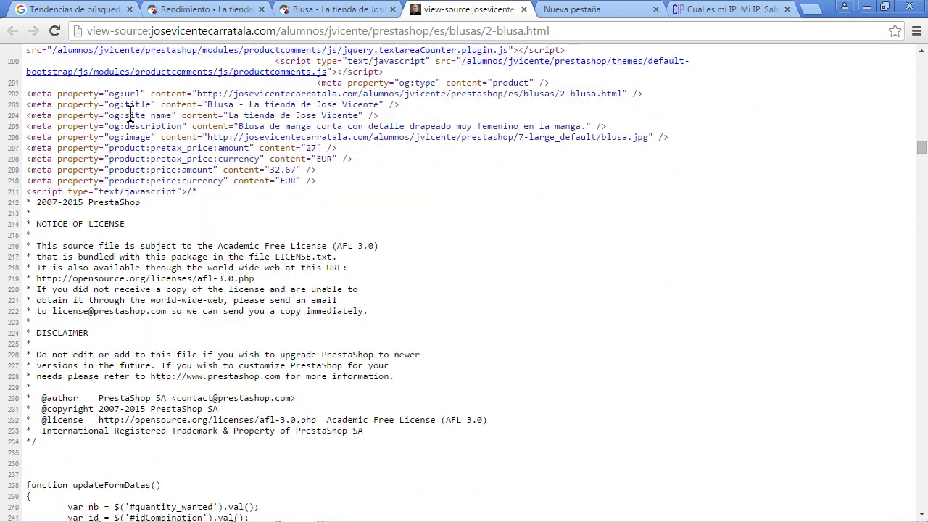
Examine the indentation and spacing of the HTML around the nav and header_user_info blocks in the page source
scroll(65, 278, down, 10)
scroll(92, 282, down, 10)
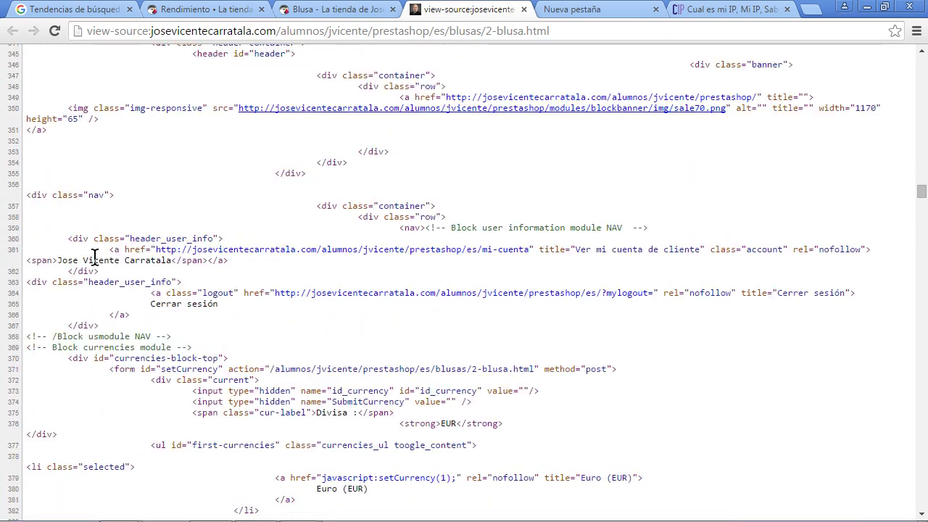
drag(191, 207, 233, 206)
drag(322, 206, 517, 226)
drag(114, 238, 234, 238)
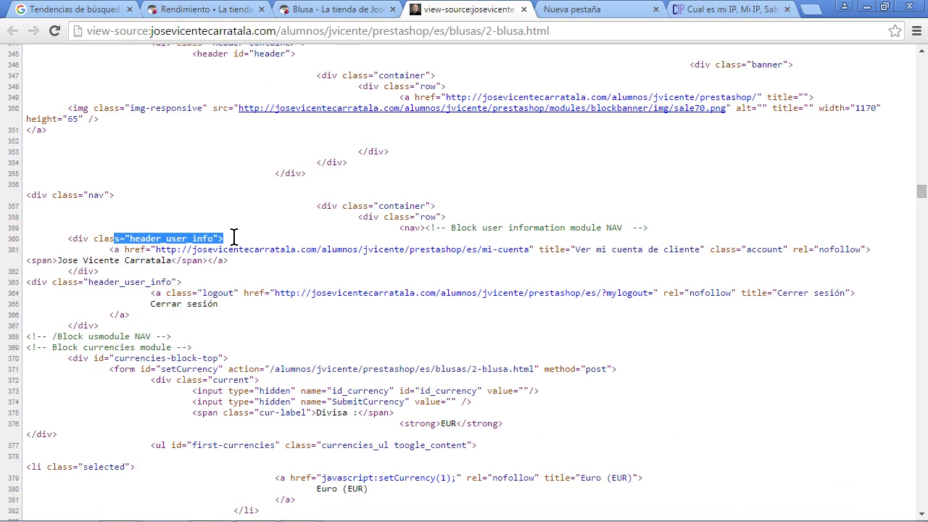
click(271, 204)
On the Rendimiento page, set all CCC options for CSS, JavaScript and HTML to Sí, keep ¿Optimizar Apache? at No, and save
click(375, 10)
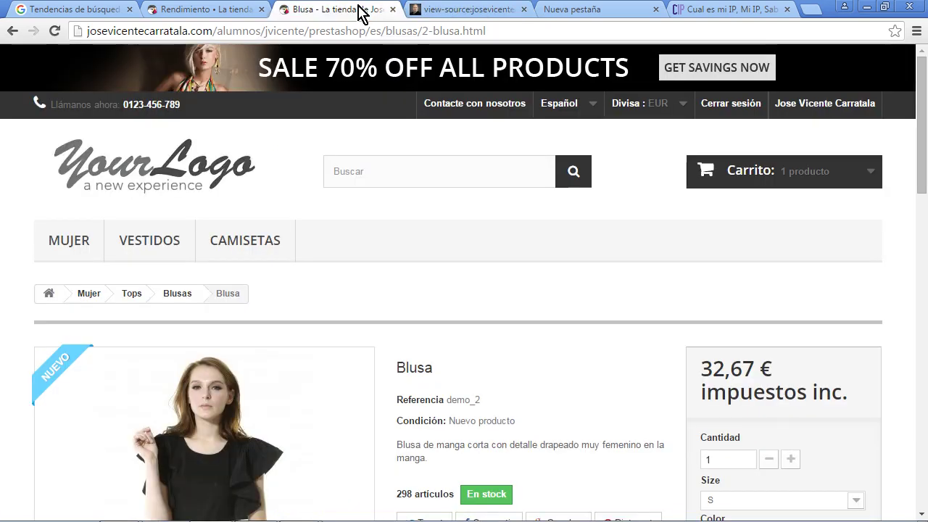
click(202, 11)
click(386, 263)
click(384, 303)
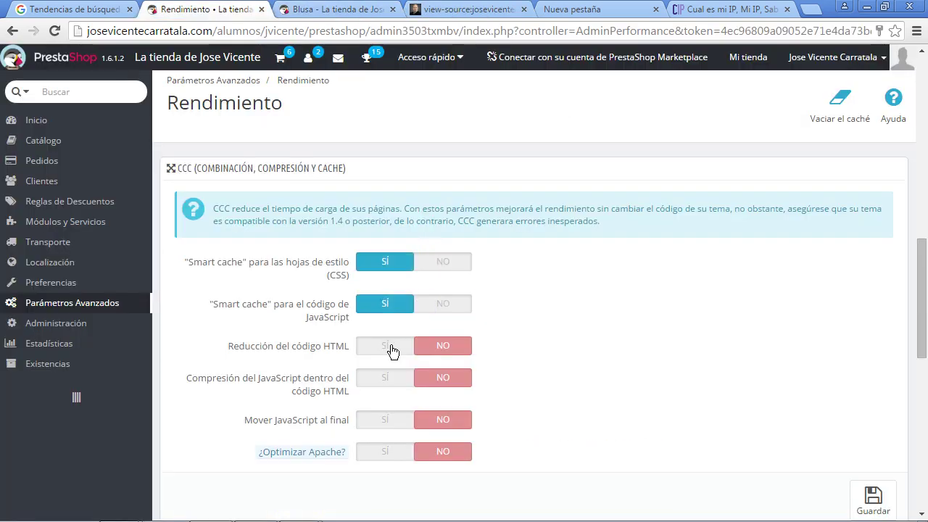
click(390, 349)
click(386, 378)
click(388, 420)
click(384, 451)
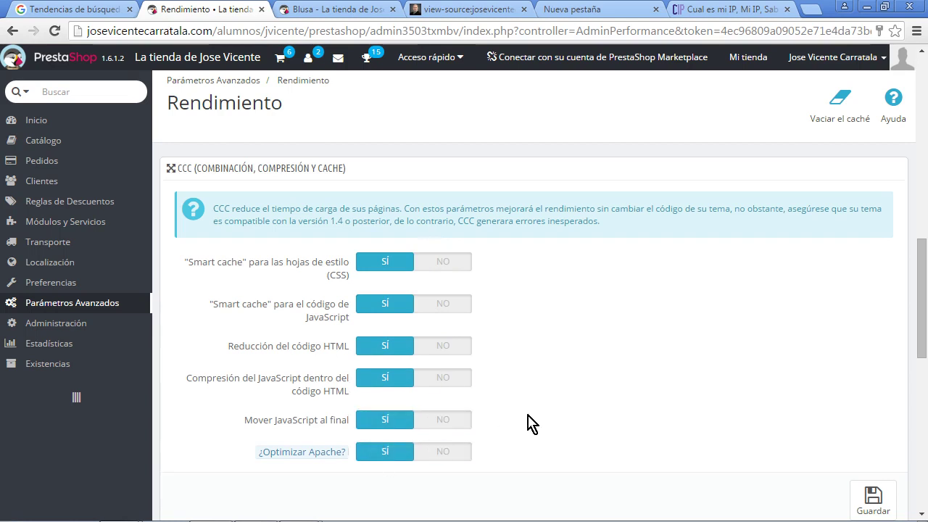
click(437, 452)
scroll(648, 365, down, 3)
click(872, 289)
Close the old page source, reload the storefront's Blusa product page and open its source code again
click(506, 15)
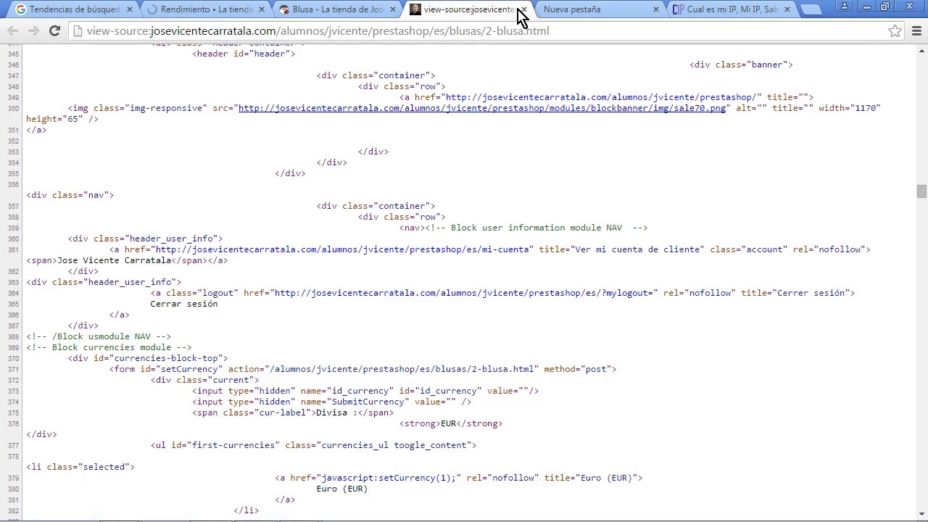
click(524, 10)
click(356, 9)
click(56, 31)
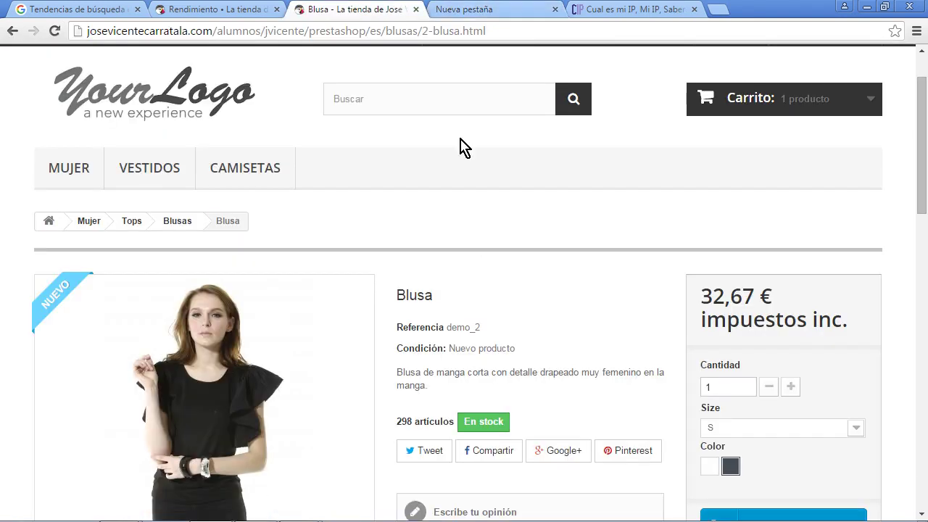
right_click(485, 216)
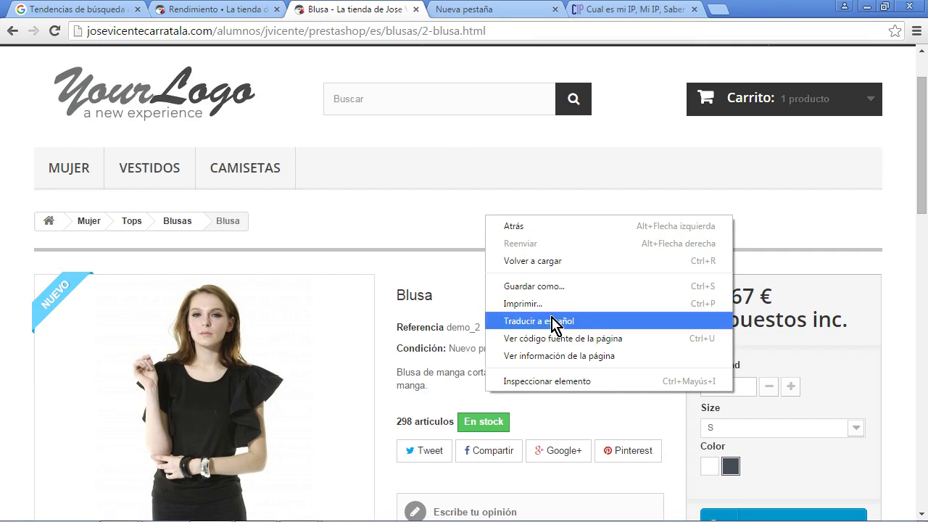
click(493, 338)
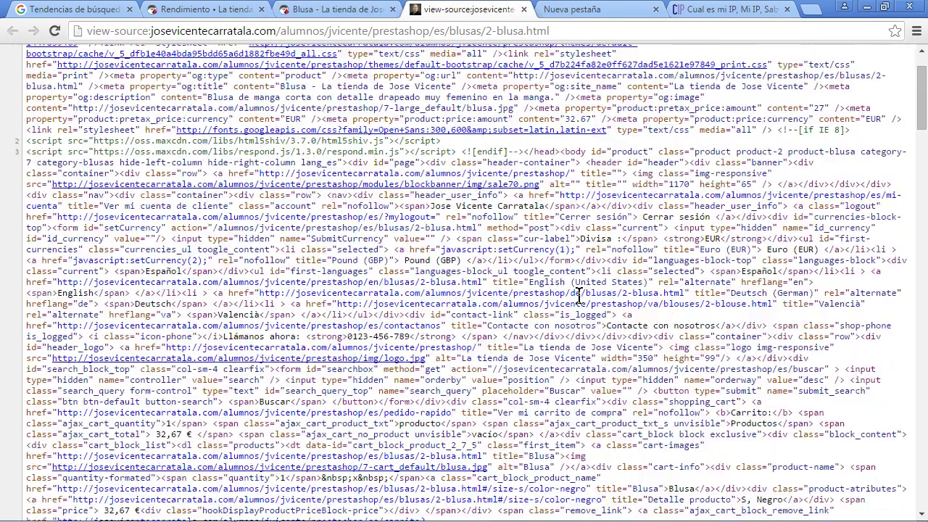
Examine the compressed HTML and the combined stylesheet and JavaScript references throughout the Blusa page source
scroll(579, 295, down, 20)
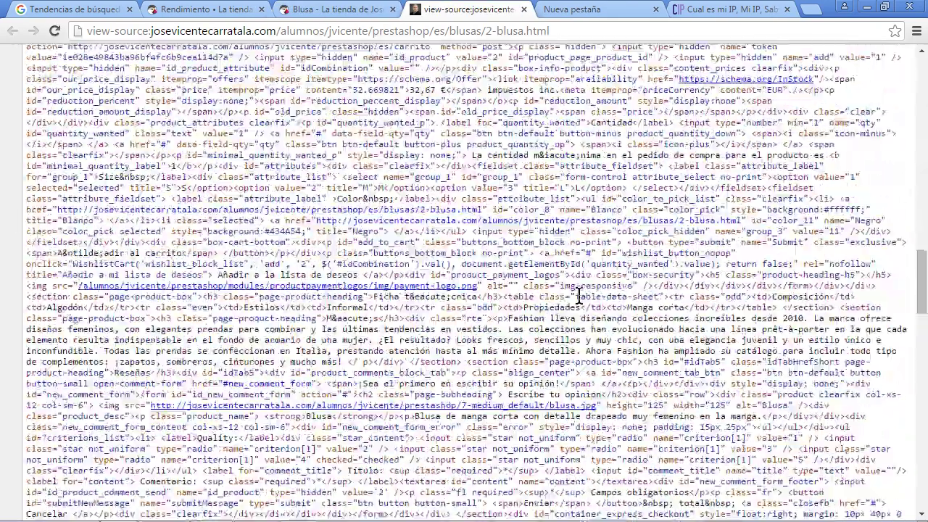
scroll(579, 295, down, 15)
scroll(583, 304, down, 5)
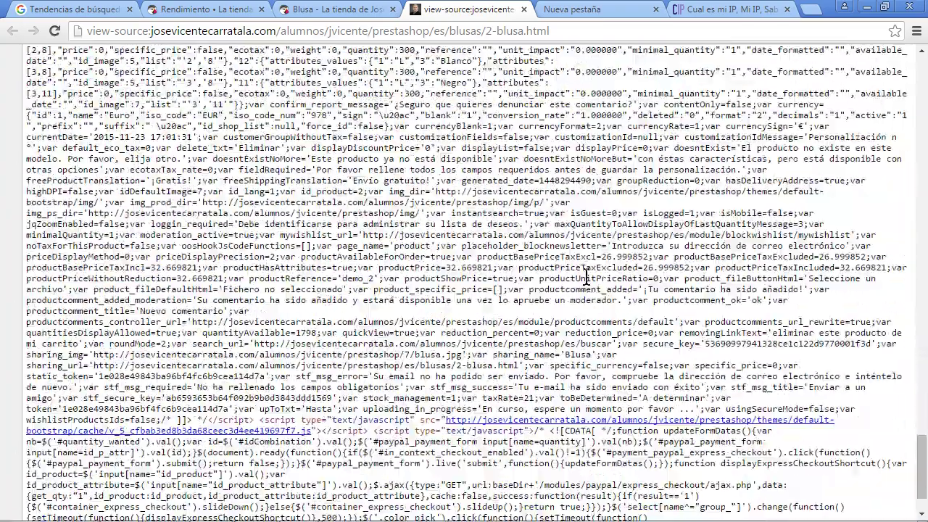
scroll(356, 216, up, 6)
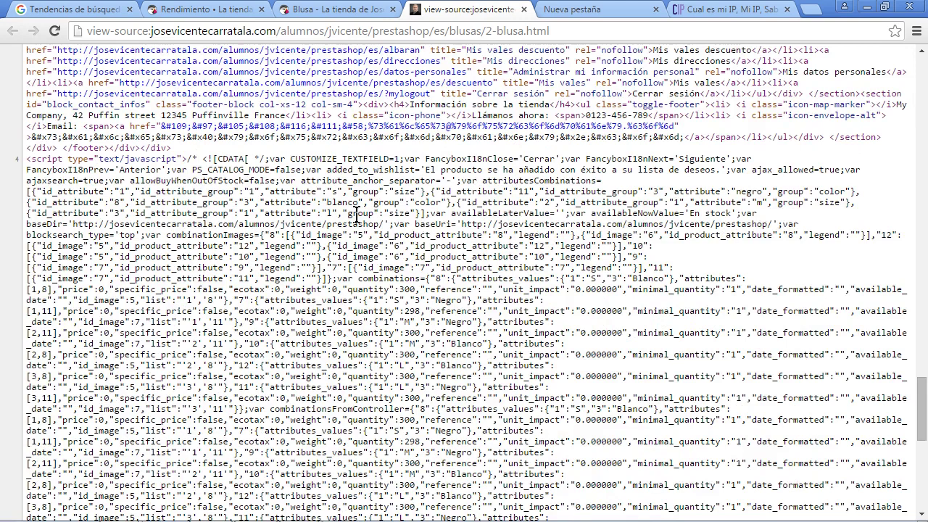
scroll(356, 216, up, 10)
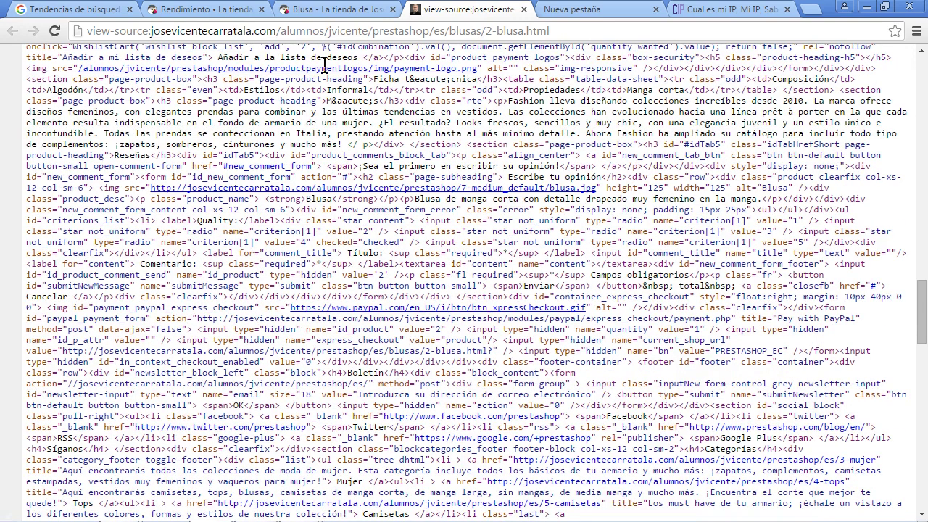
Return to the Rendimiento page and review the CCC options for CSS, JavaScript, HTML and Apache
click(334, 9)
click(199, 9)
scroll(519, 301, down, 12)
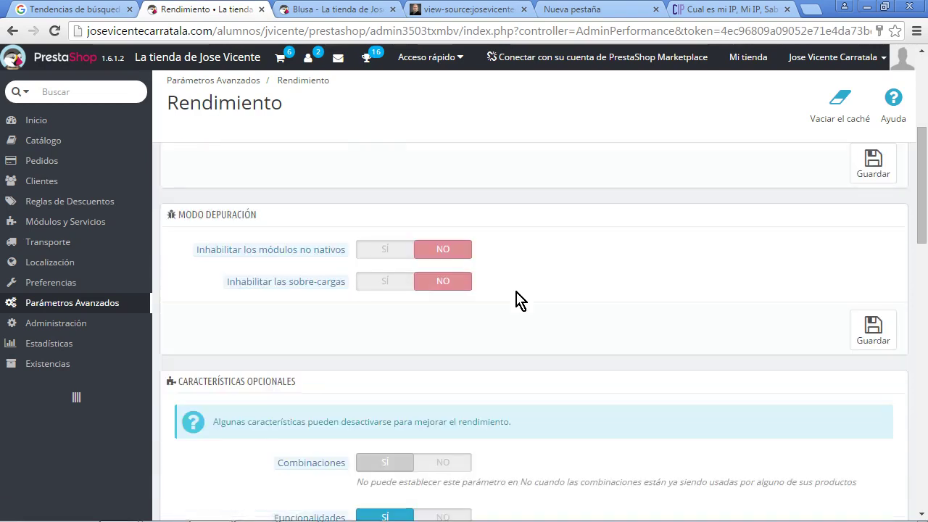
scroll(519, 301, up, 1)
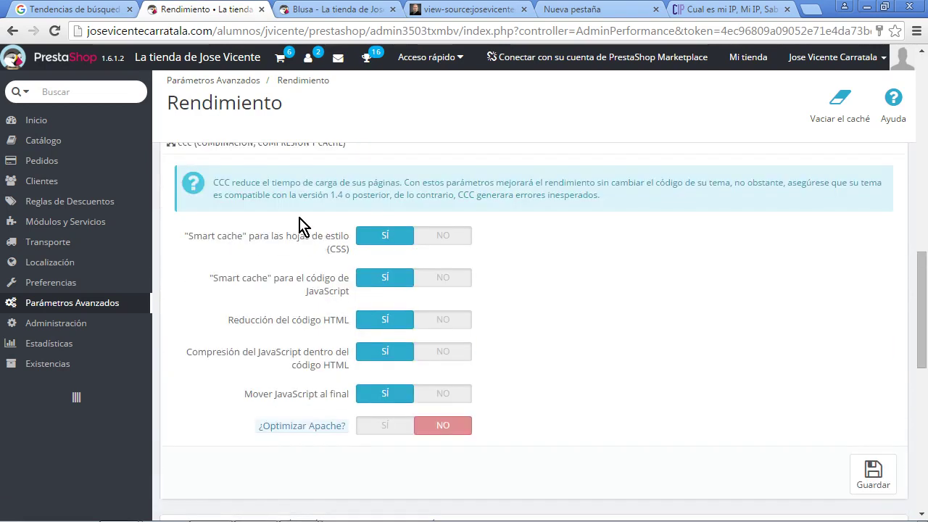
scroll(323, 236, up, 1)
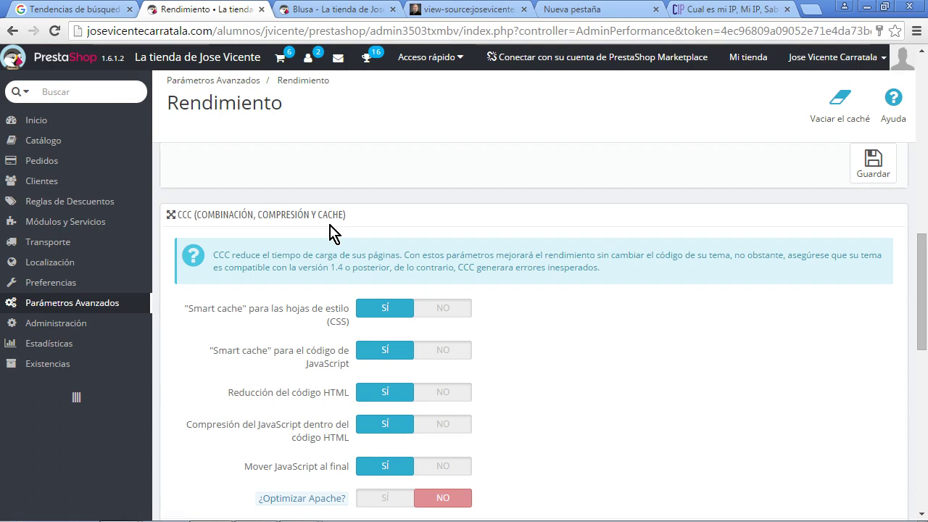
scroll(547, 354, down, 1)
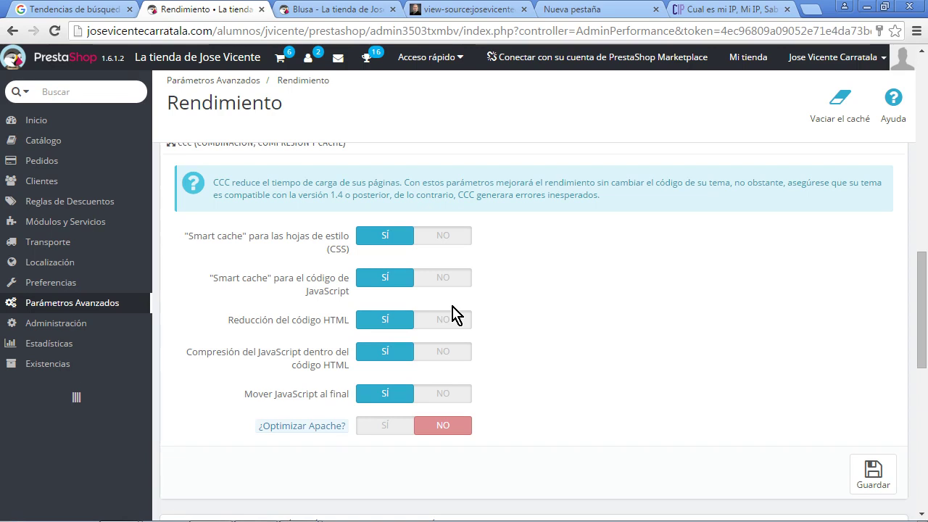
scroll(537, 335, down, 1)
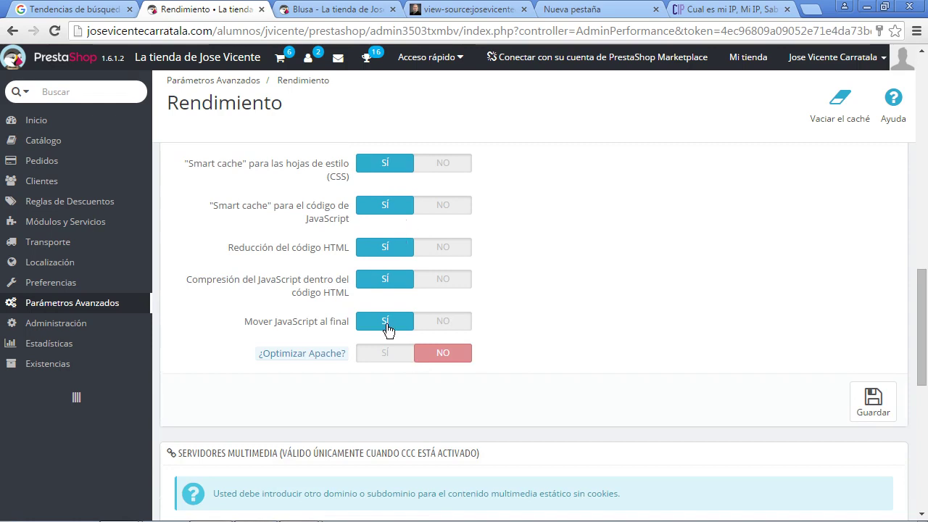
Examine the Servidores multimedia section's requirement that CCC be active and check it against the CCC settings
scroll(666, 327, down, 5)
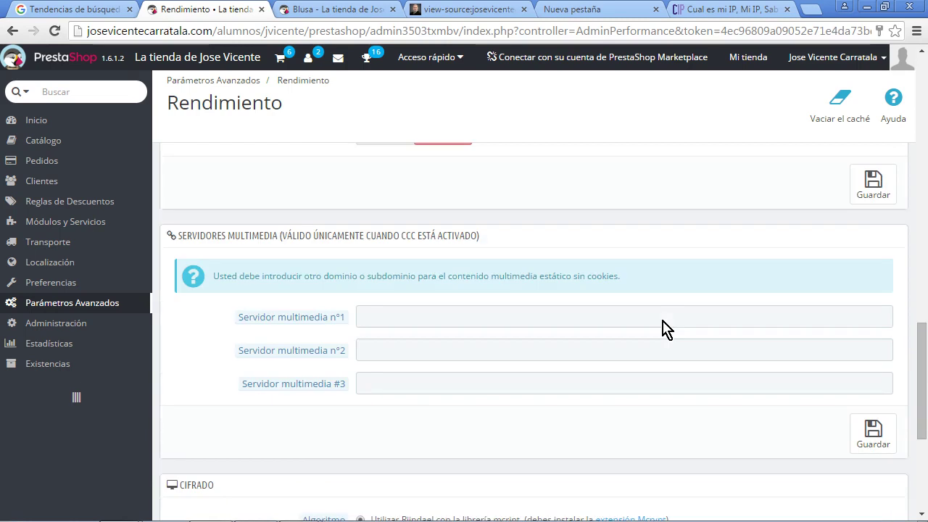
scroll(661, 335, up, 1)
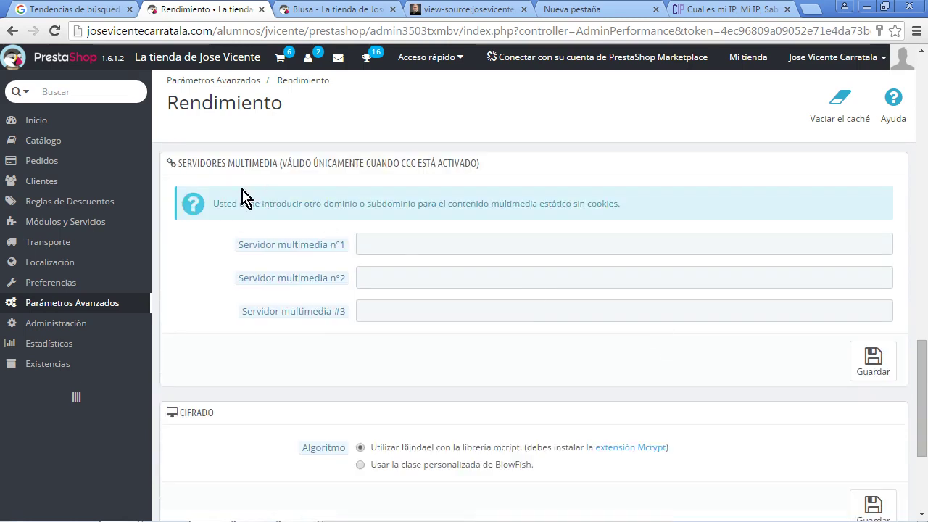
drag(281, 164, 447, 164)
scroll(536, 319, up, 5)
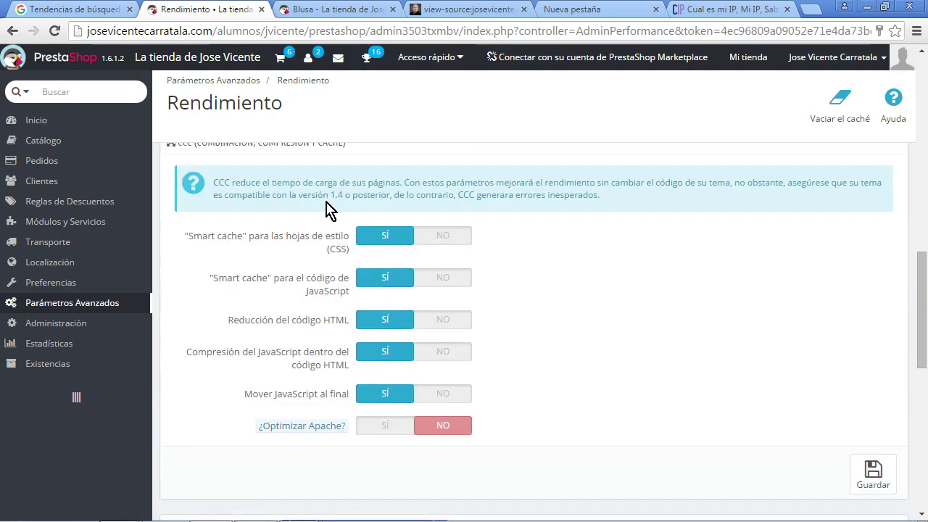
scroll(303, 273, down, 5)
Inspect the Servidor multimedia nº1, nº2 and #3 fields, leaving all three blank
click(382, 244)
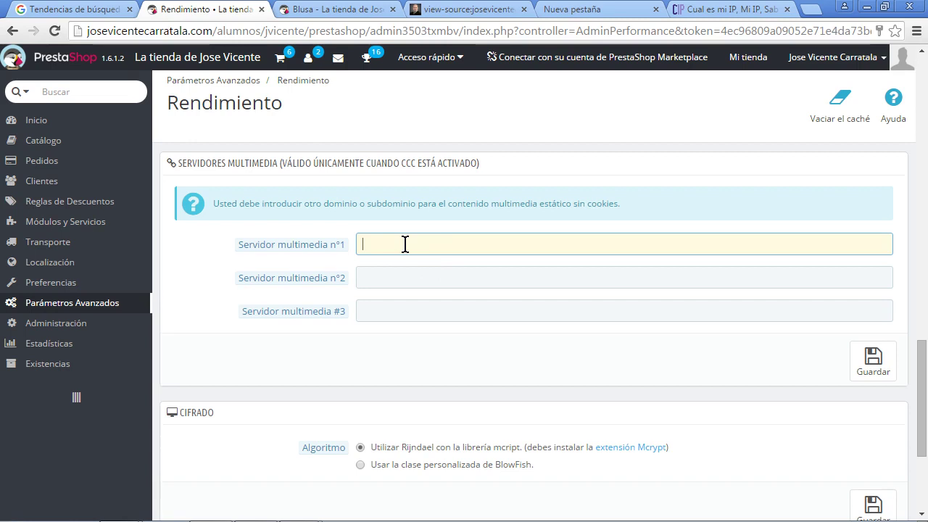
click(395, 279)
click(389, 309)
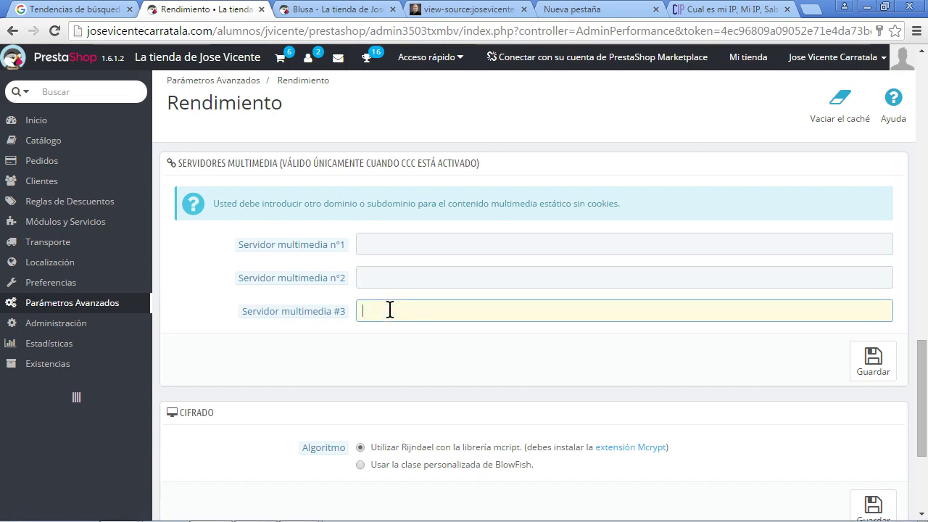
click(389, 246)
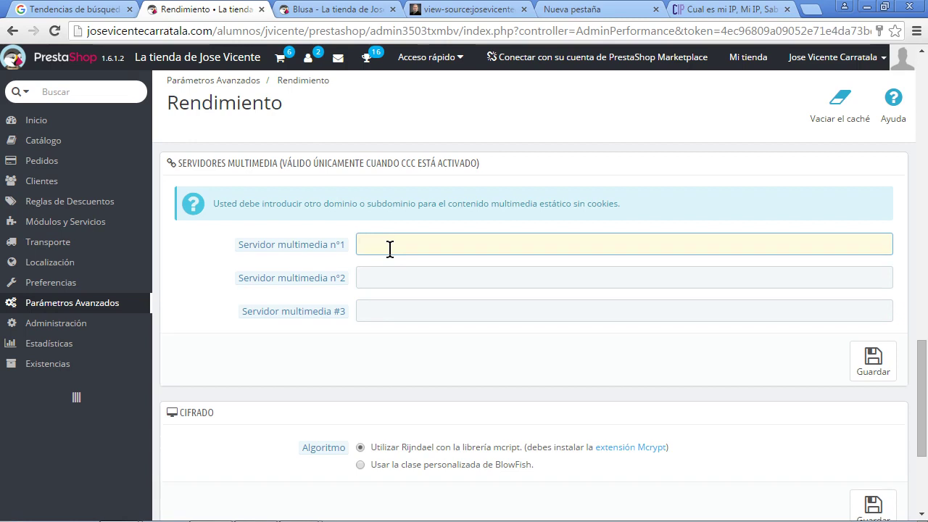
click(391, 279)
click(393, 305)
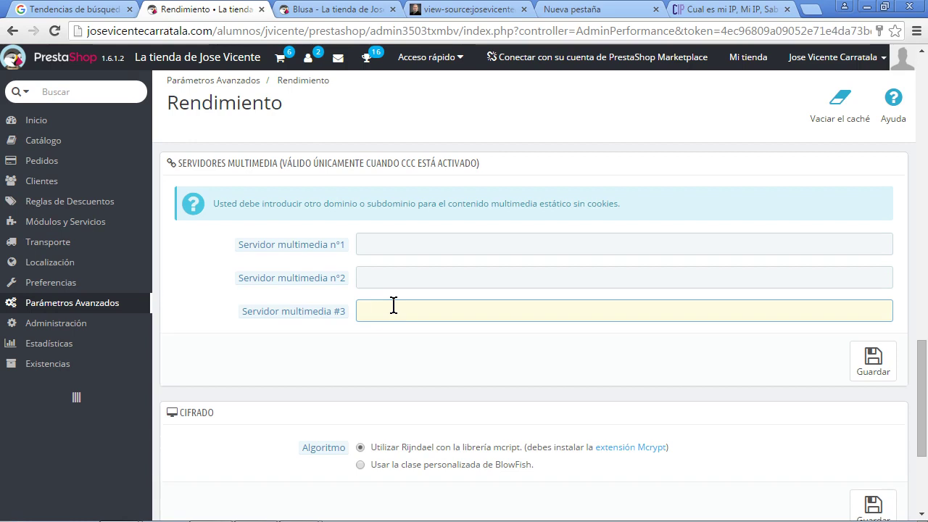
click(389, 244)
click(384, 277)
click(215, 292)
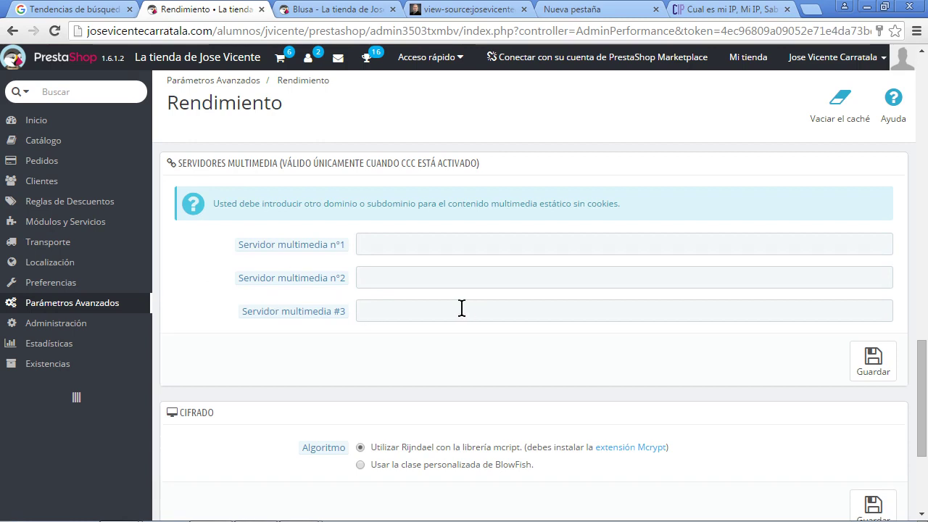
Temporarily enable Usar cache to examine the Sistema de cache options, and set it back to No
scroll(462, 308, down, 3)
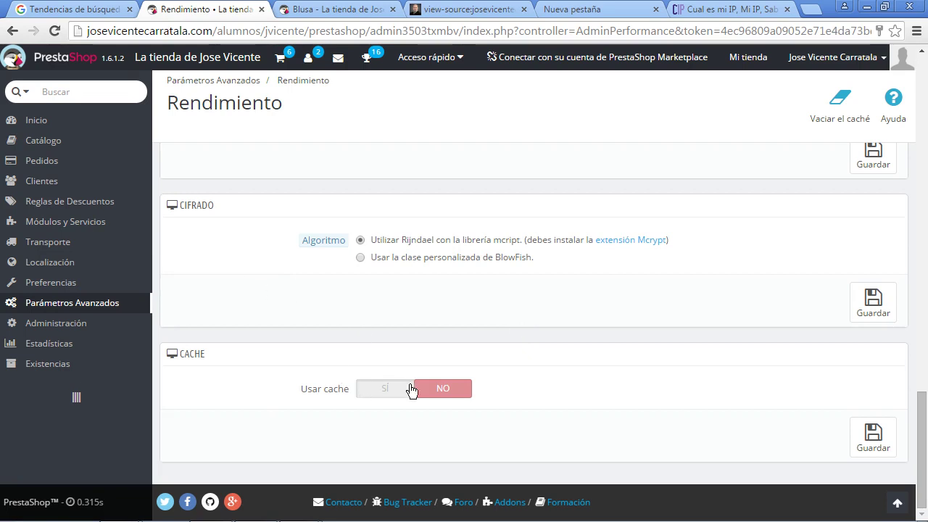
click(366, 395)
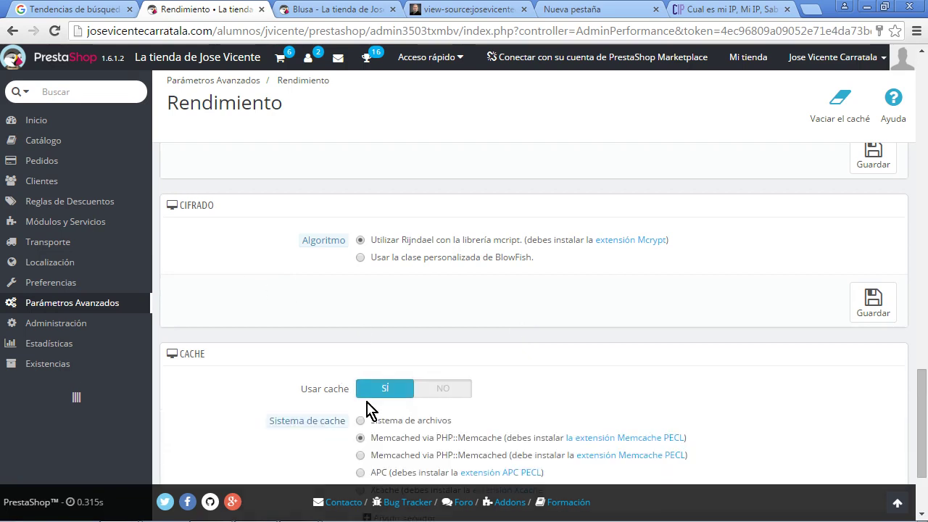
scroll(591, 349, down, 1)
scroll(395, 317, down, 1)
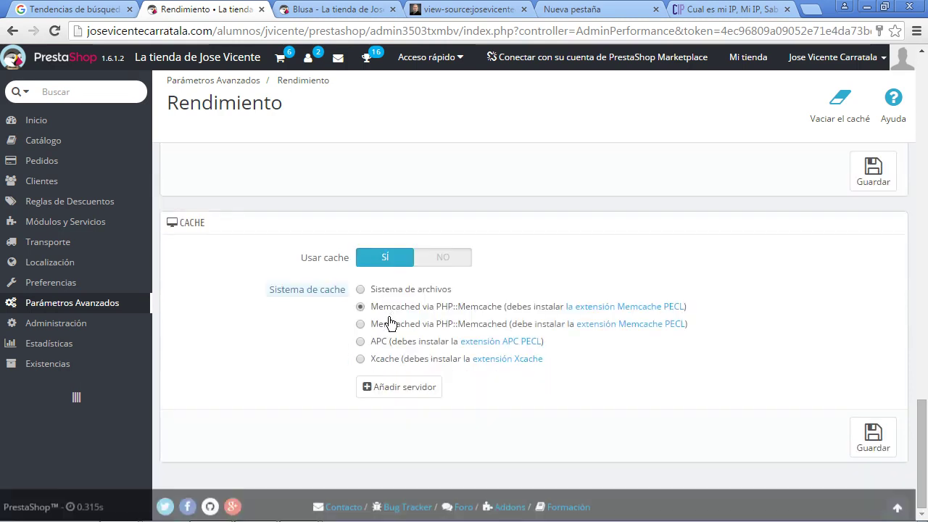
click(429, 257)
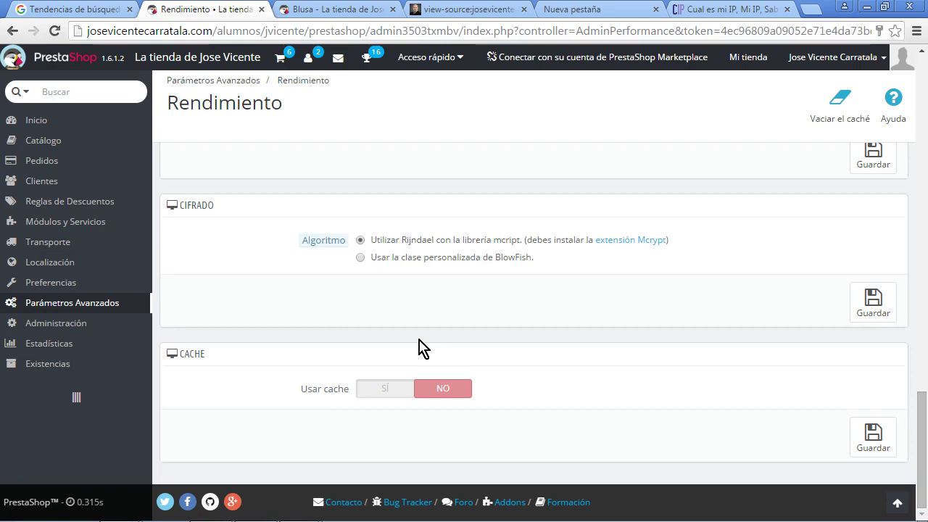
mouse_move(431, 516)
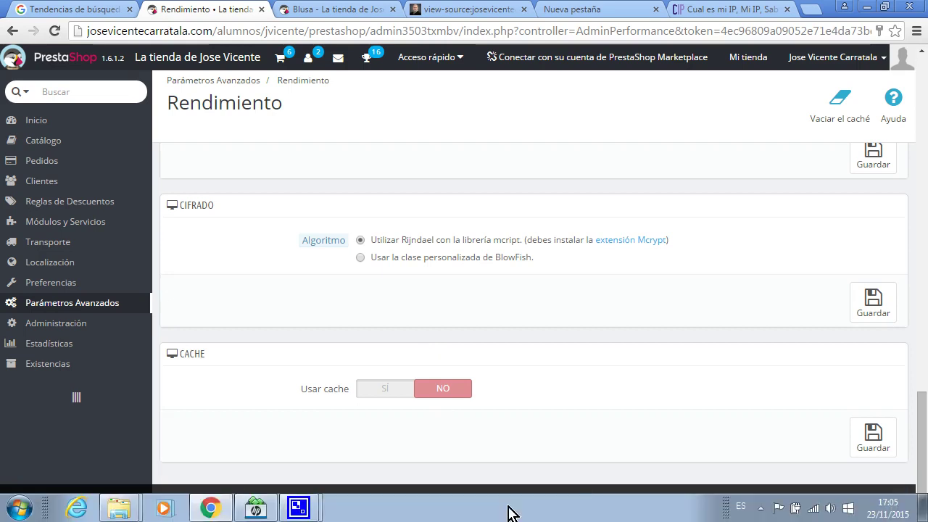
mouse_move(310, 511)
click(304, 460)
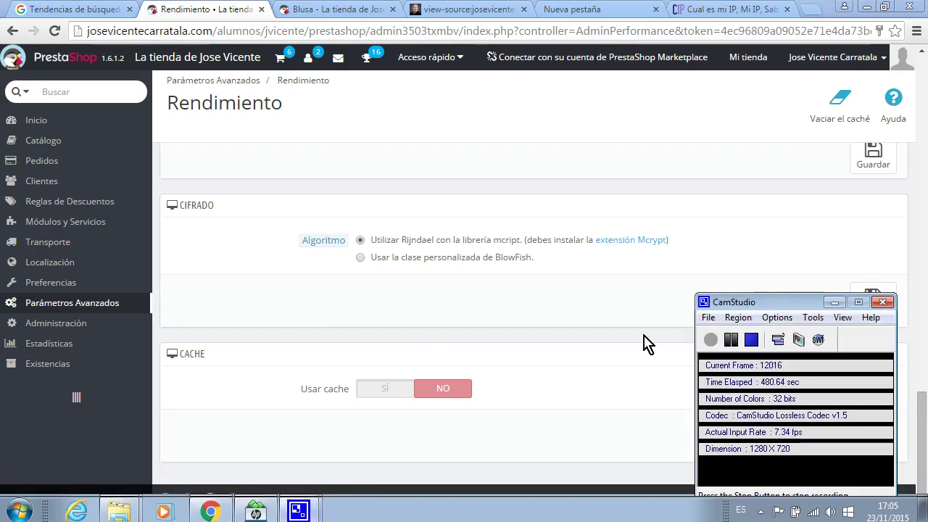